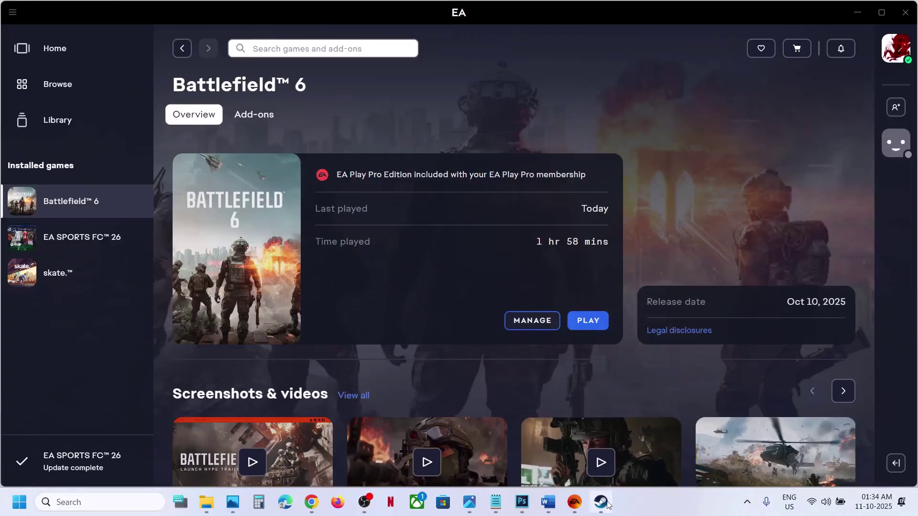
Bring the Steam window with the Battlefield 6 Open Beta library page to the front
click(606, 506)
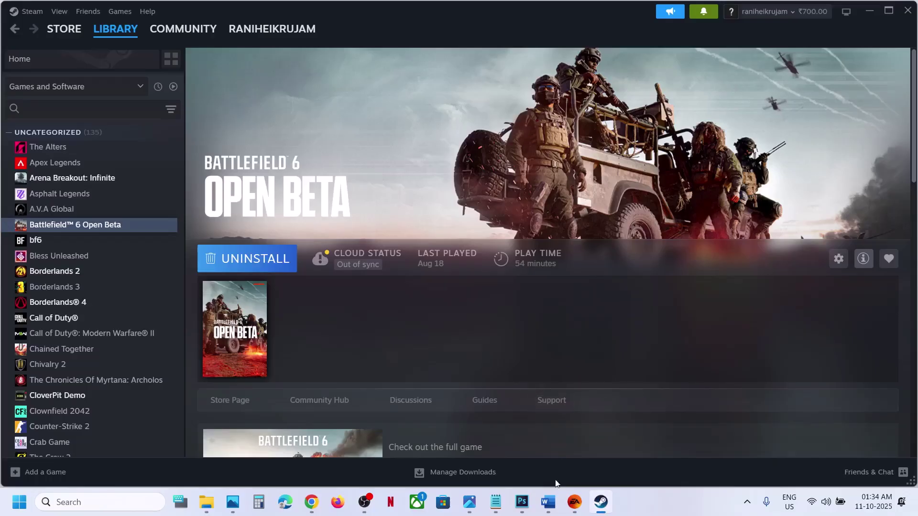
Highlight the Restart Steam step in the Word notes, then quit Steam from its menu
click(548, 502)
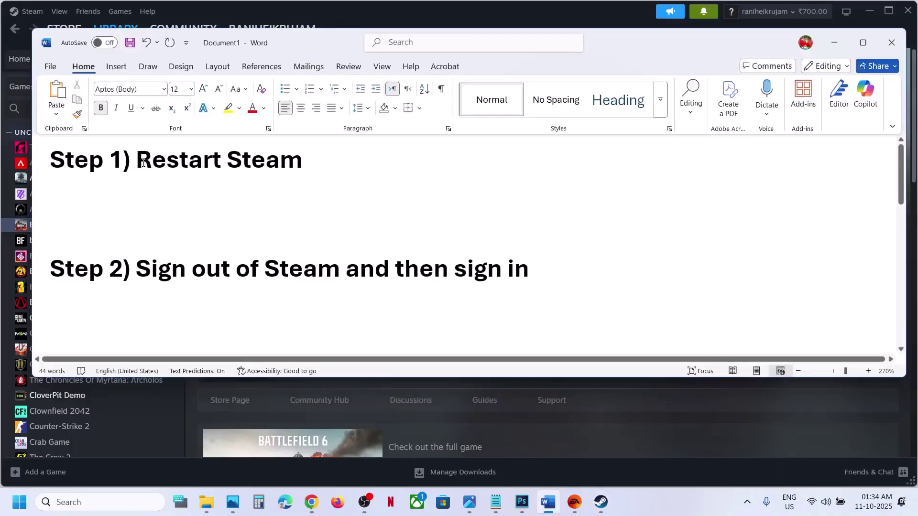
drag(144, 164, 325, 175)
click(90, 17)
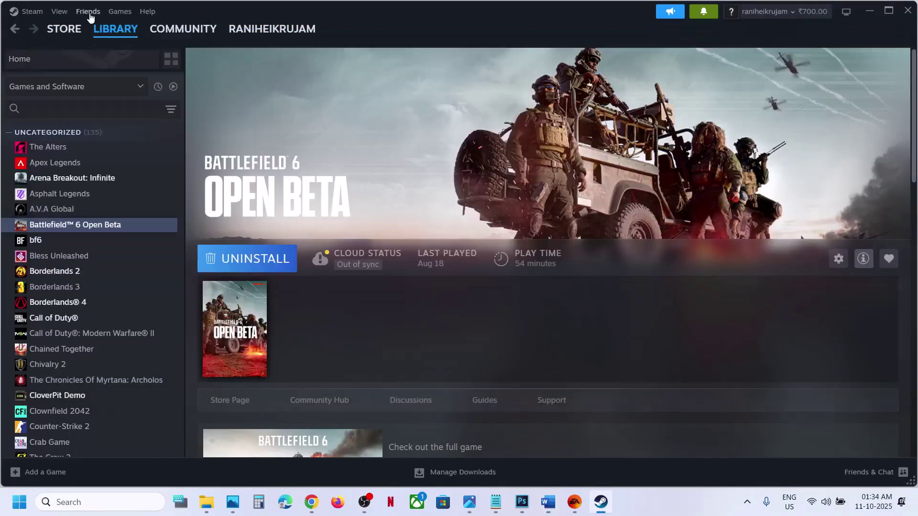
click(30, 12)
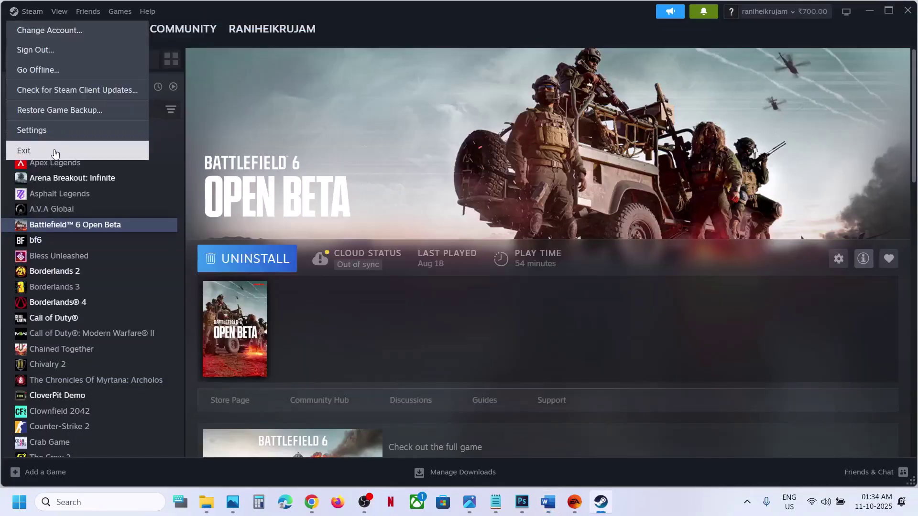
Relaunch Steam by searching 'steam' in Windows search
click(107, 500)
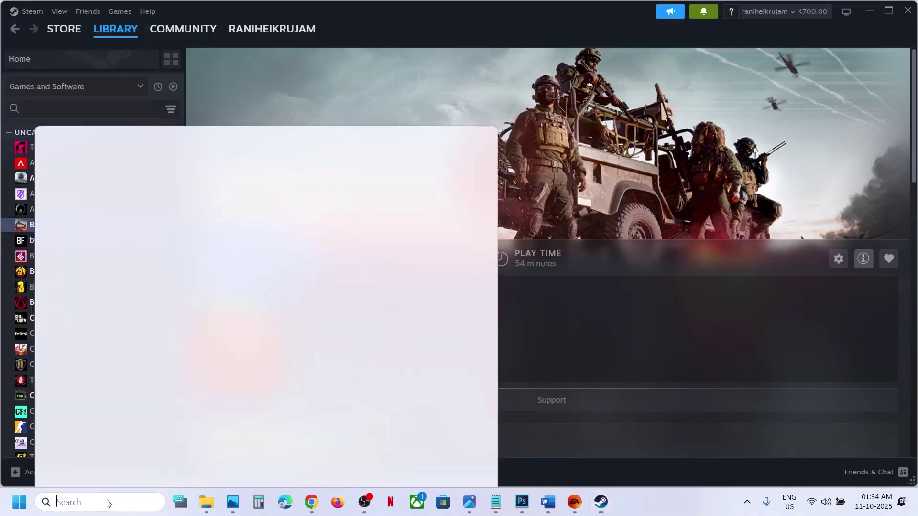
text(steam)
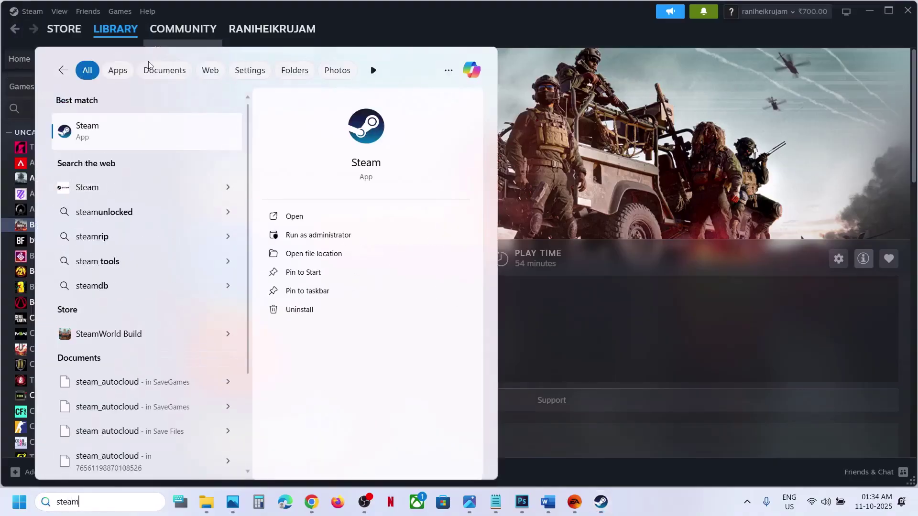
click(105, 135)
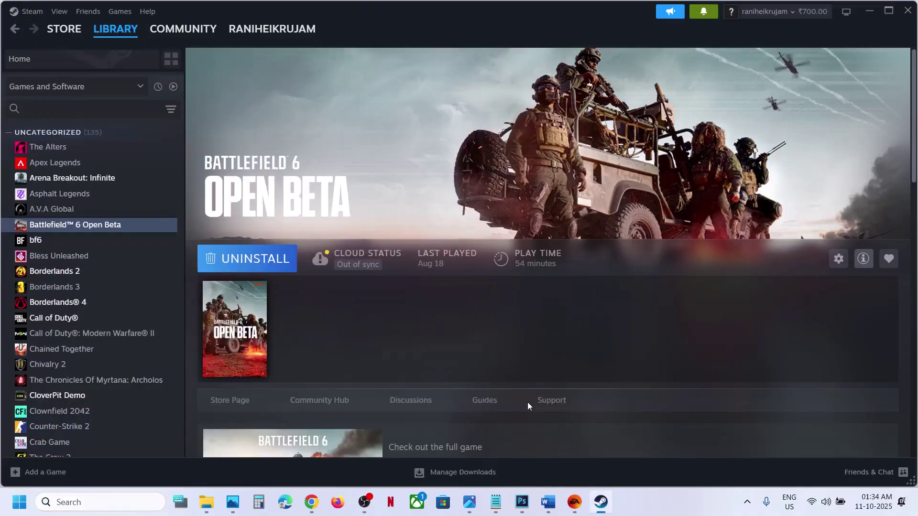
click(30, 12)
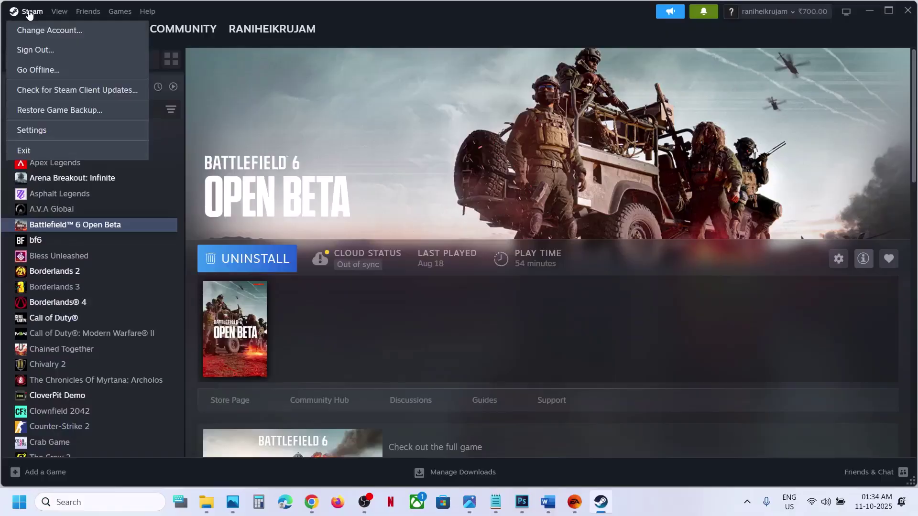
Highlight the Step 2 sign-out line in the notes and maximize the Word window
click(546, 500)
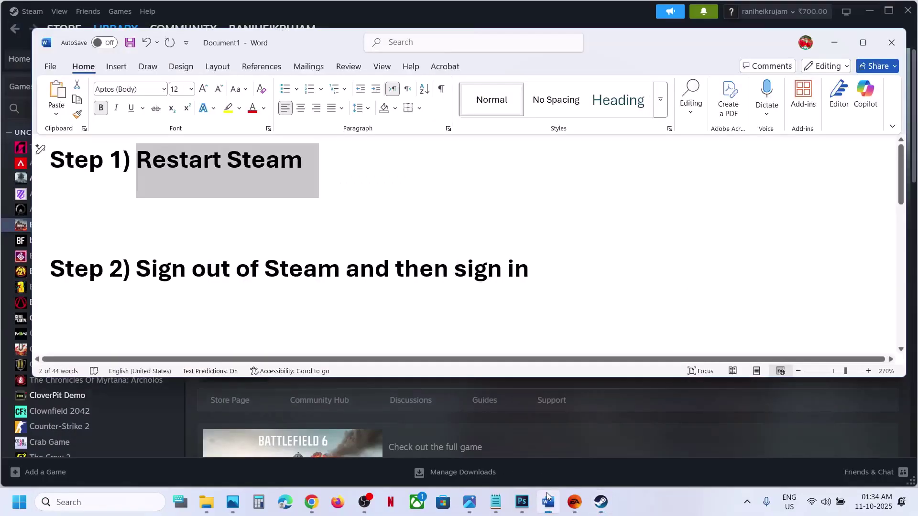
drag(163, 280, 528, 274)
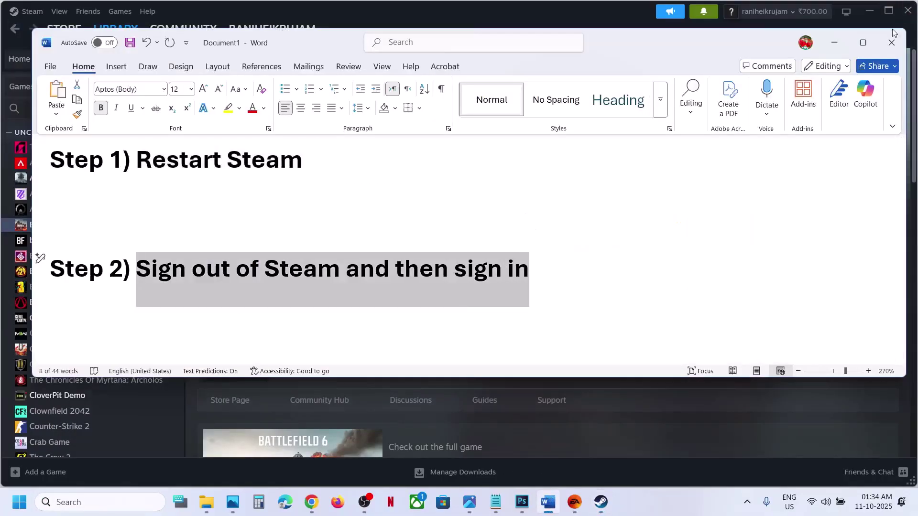
click(863, 42)
Sign out of Steam from the Steam menu and confirm
click(601, 502)
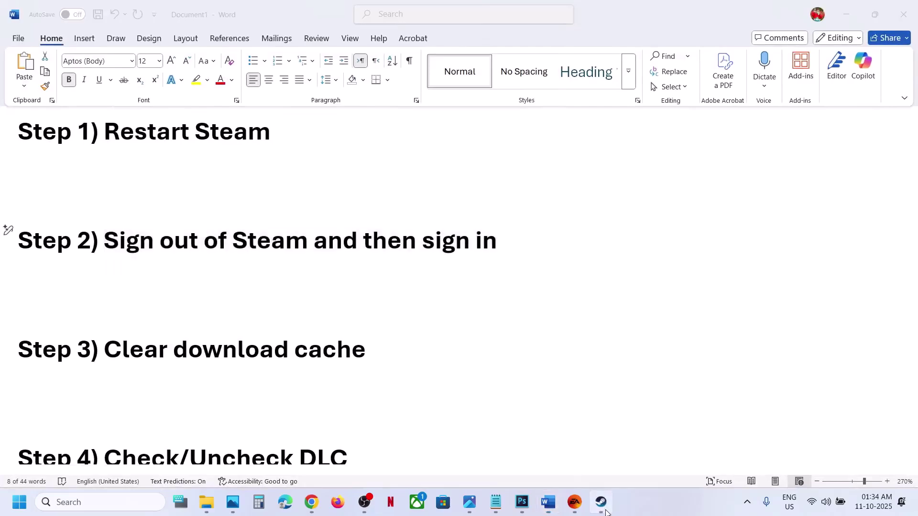
click(24, 12)
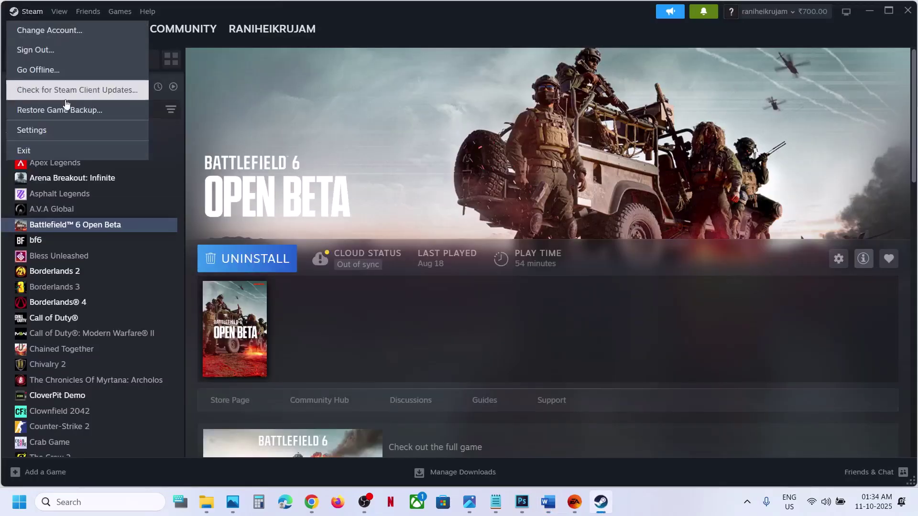
click(53, 57)
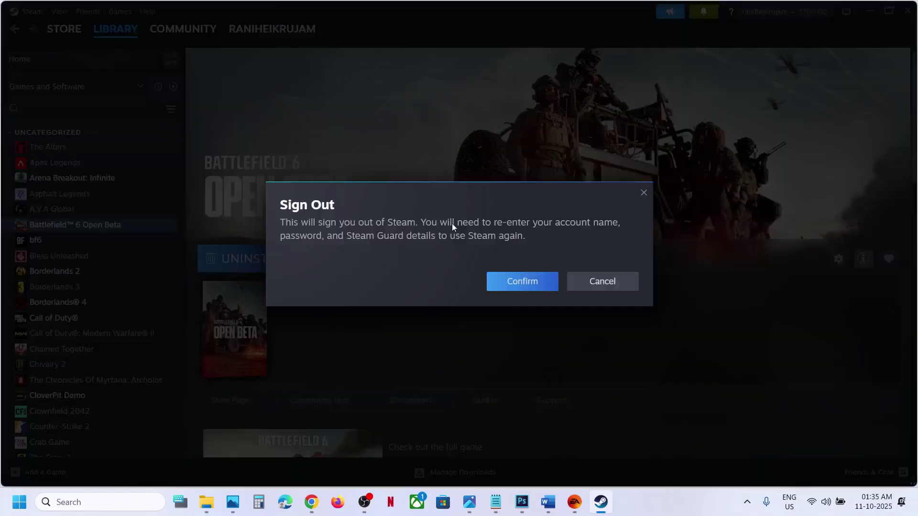
click(542, 285)
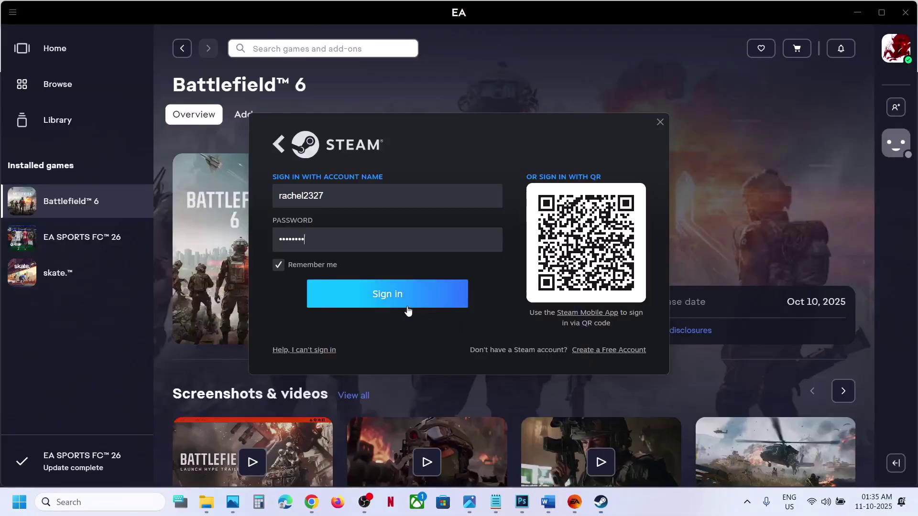
Sign in to Steam, paste the emailed verification code, and retry after the sign-in error
click(408, 305)
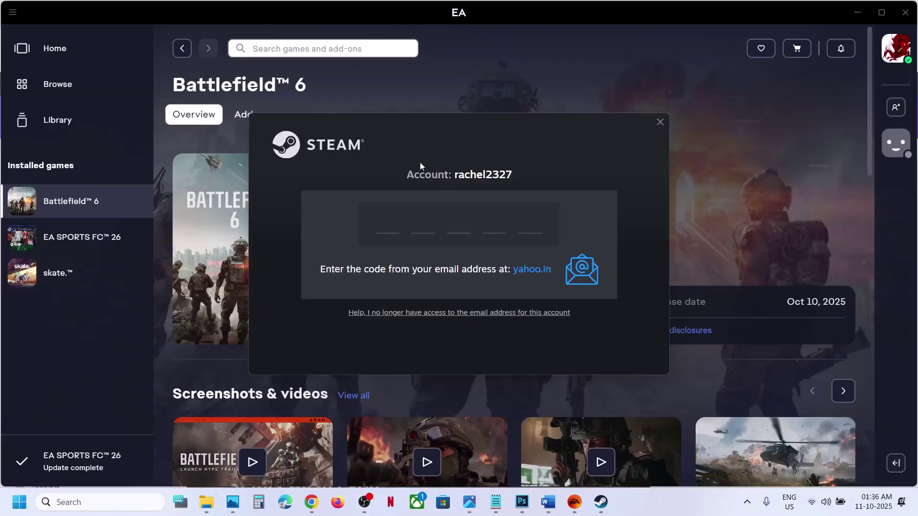
click(401, 218)
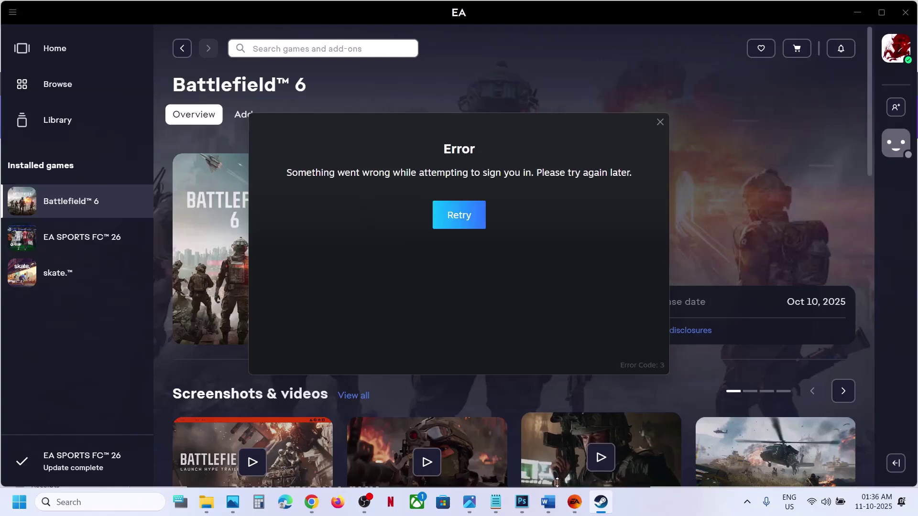
click(457, 224)
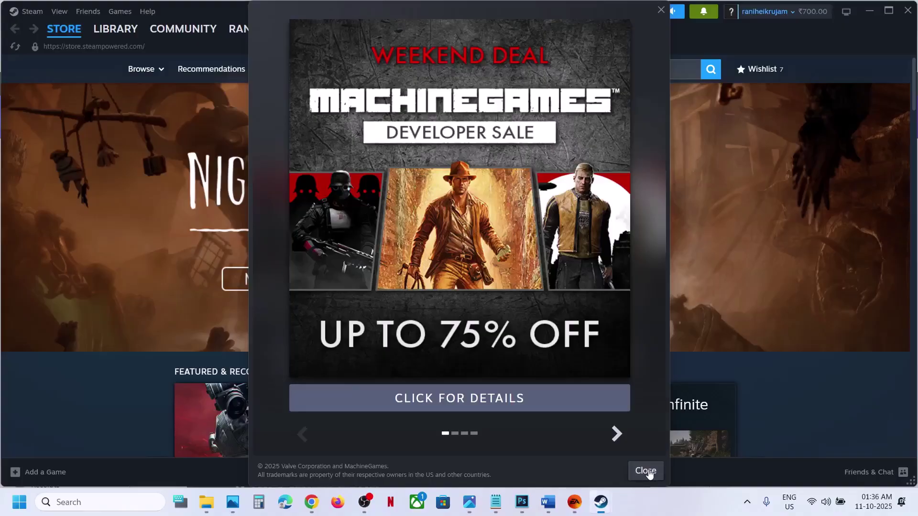
Dismiss the special-offer popup and open the Battlefield 6 Open Beta library page
click(645, 470)
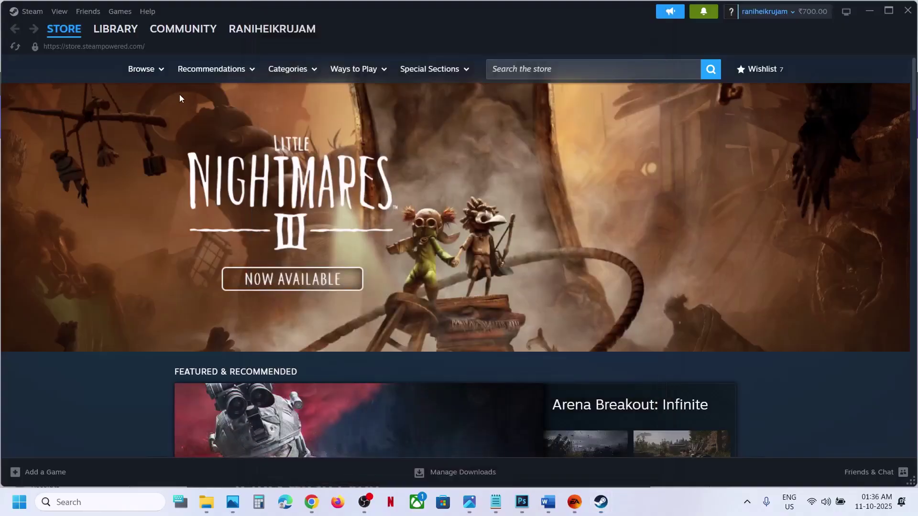
click(115, 29)
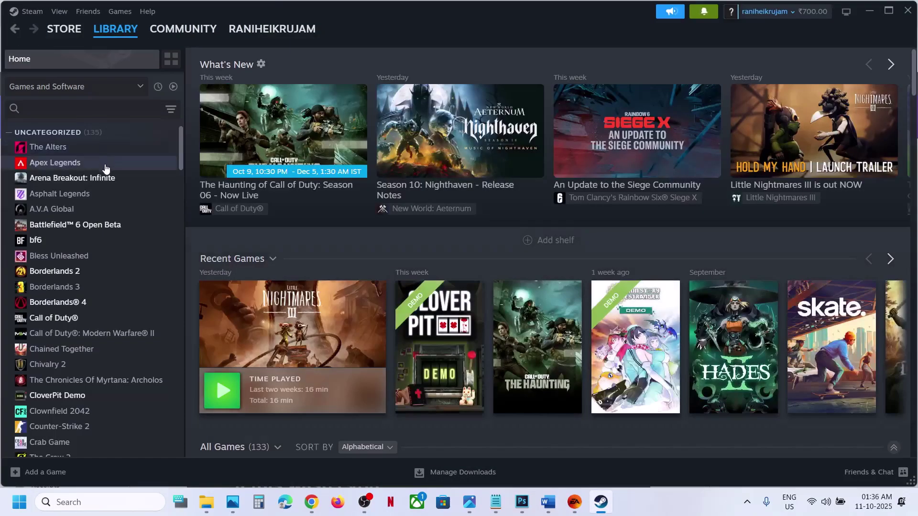
click(96, 225)
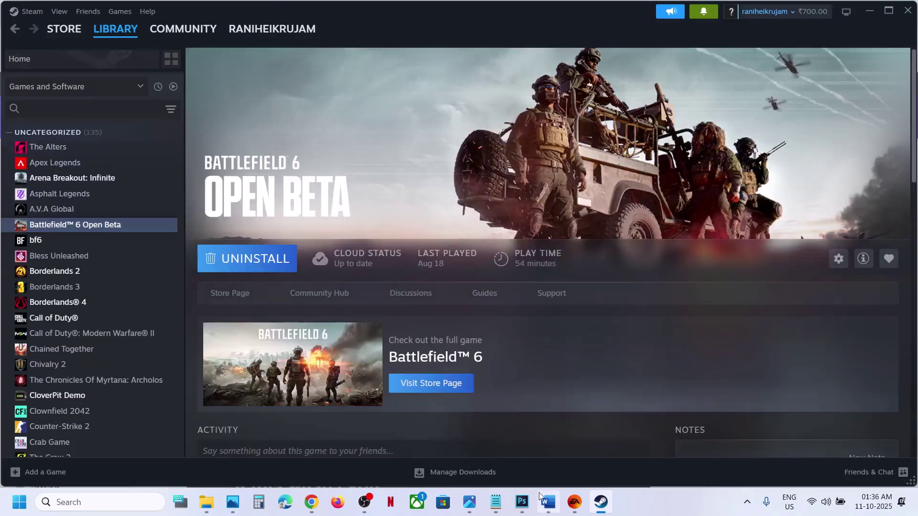
Highlight the Clear download cache step, then trigger Clear Cache in Downloads settings and cancel it
click(539, 493)
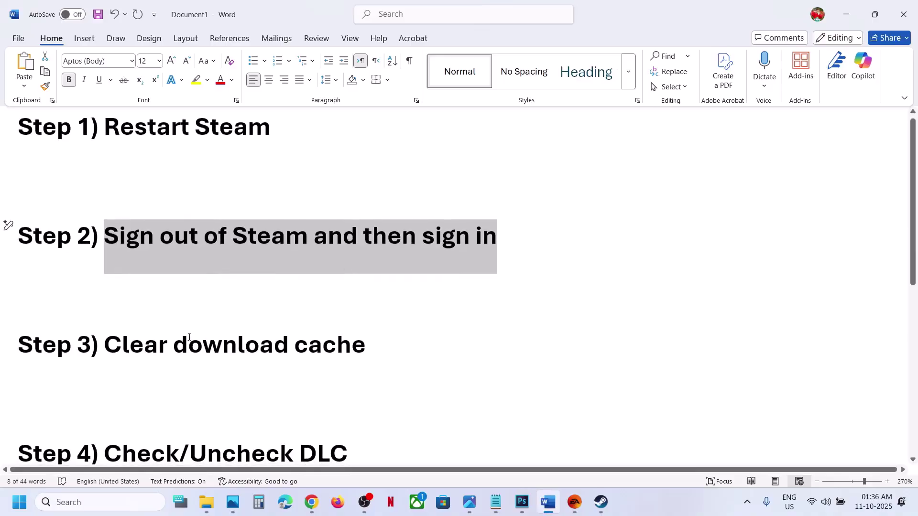
drag(116, 343, 424, 338)
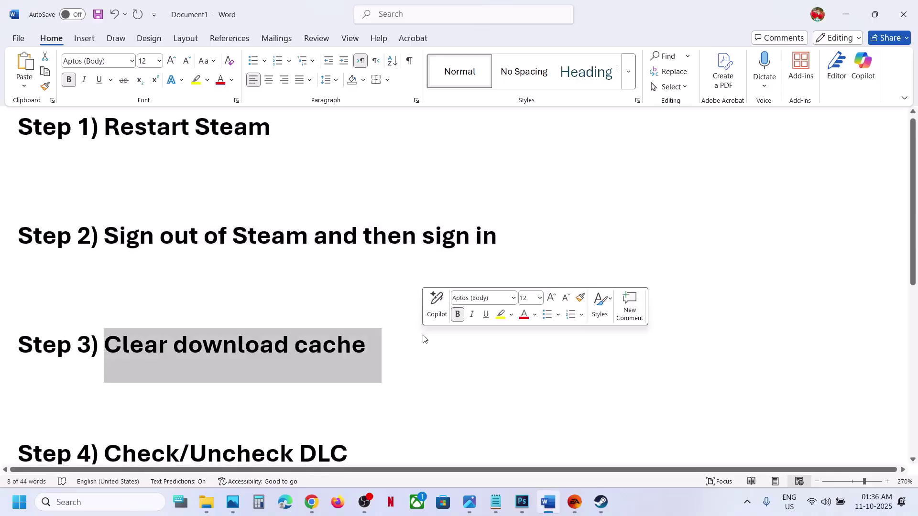
click(846, 15)
click(32, 11)
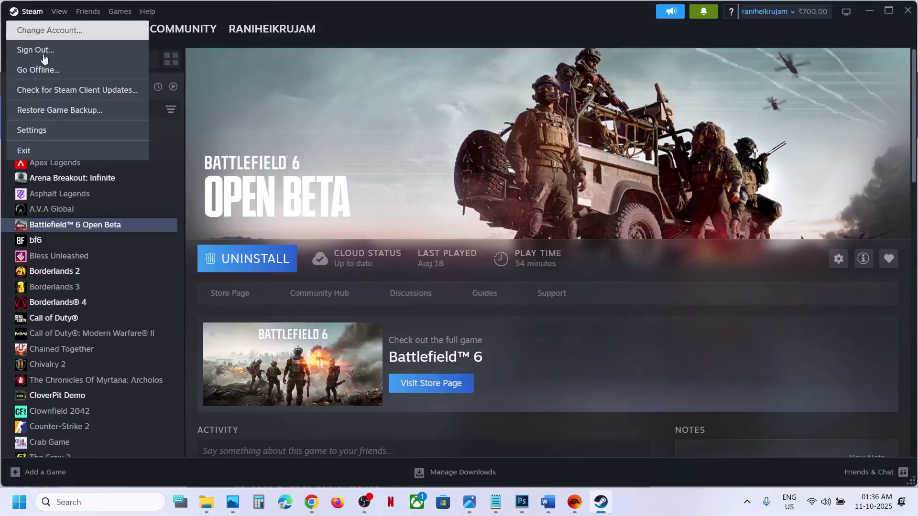
click(57, 136)
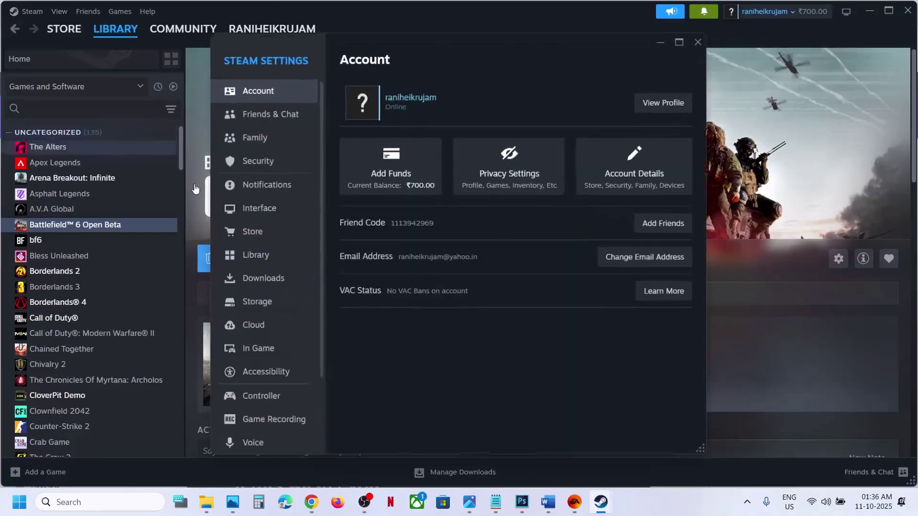
click(281, 283)
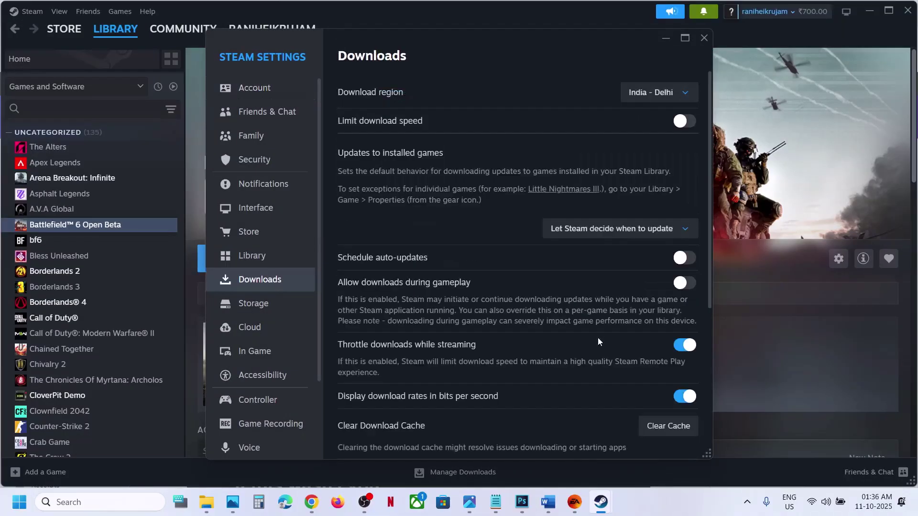
click(668, 427)
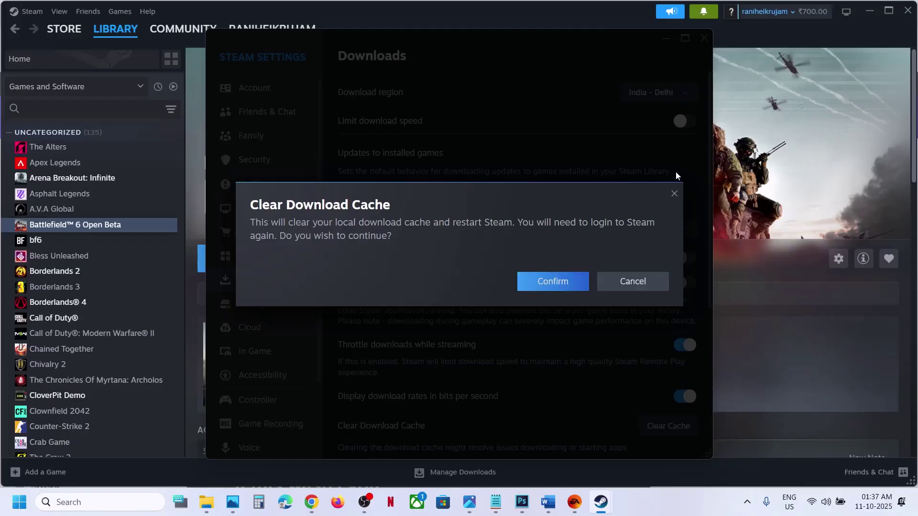
click(675, 195)
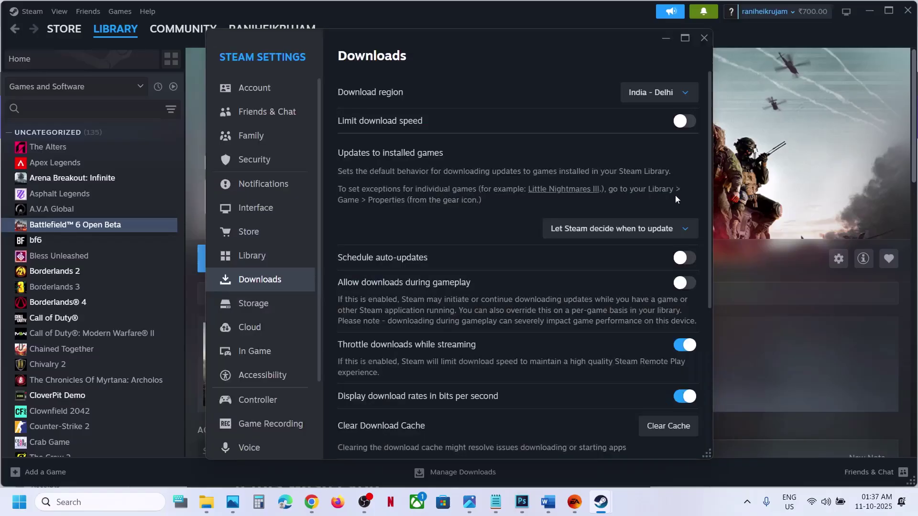
click(704, 40)
Highlight the next troubleshooting step in the notes and return to Steam
click(548, 503)
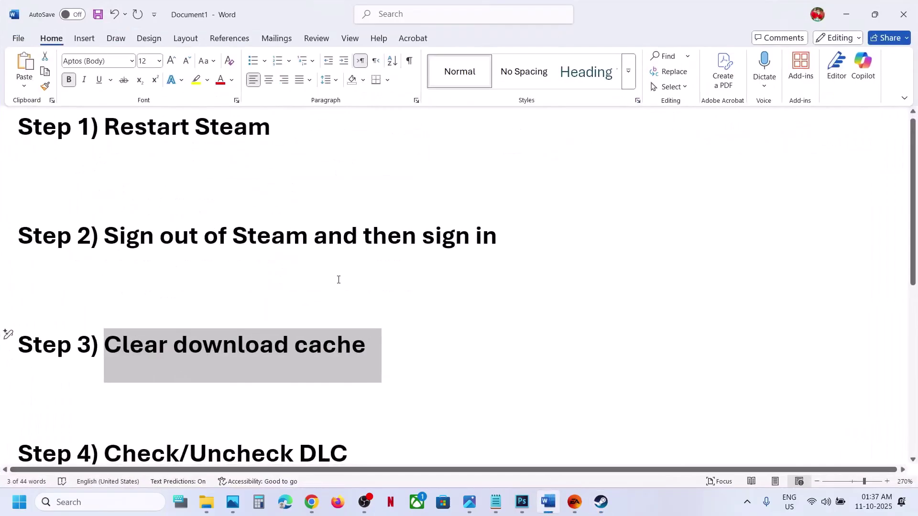
scroll(335, 281, down, 2)
scroll(222, 311, up, 1)
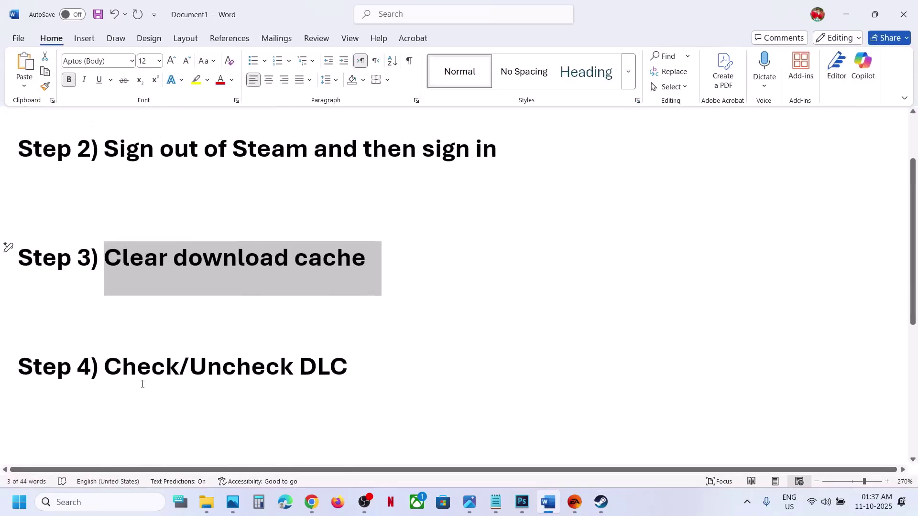
drag(106, 370, 352, 374)
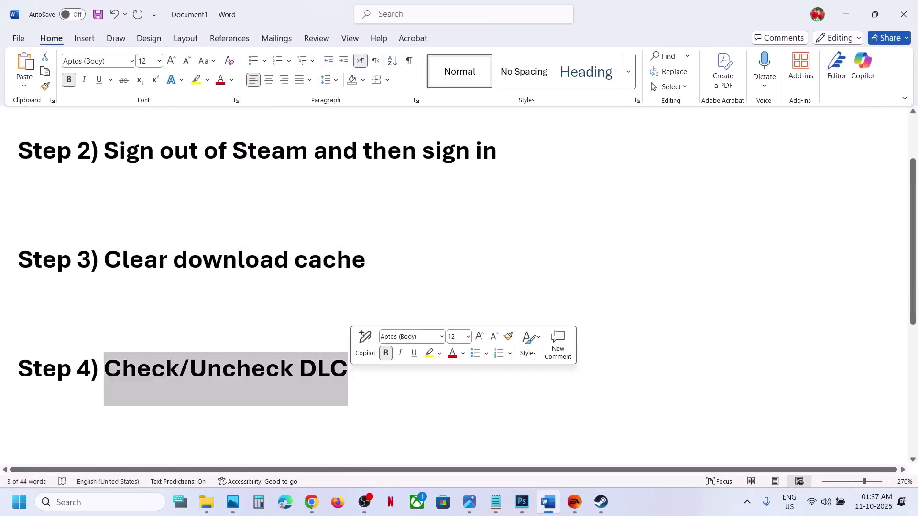
click(600, 502)
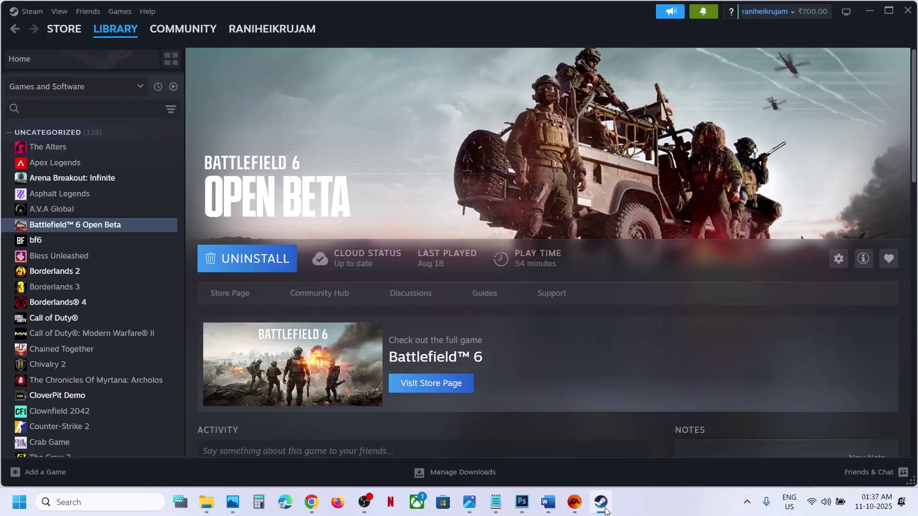
Bring Steam back over the EA app and choose Home from the LIBRARY dropdown
click(574, 502)
click(602, 502)
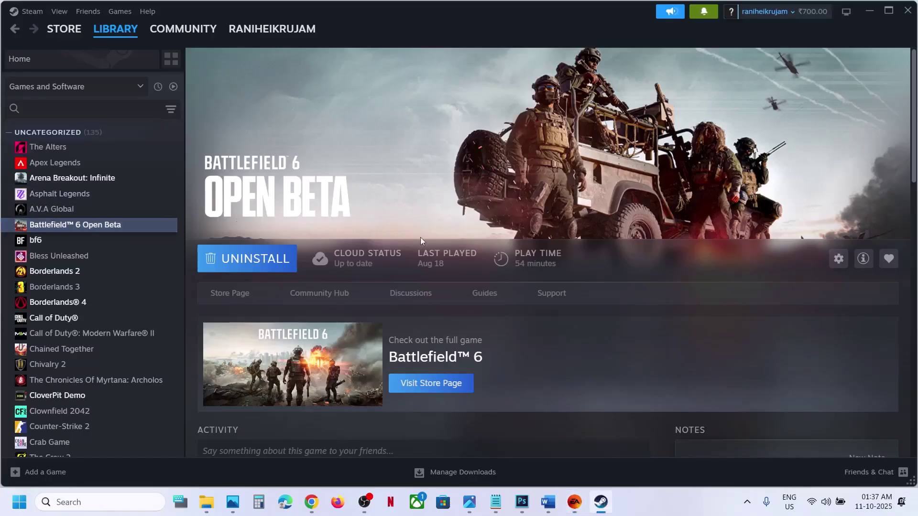
scroll(542, 291, down, 3)
scroll(541, 291, down, 4)
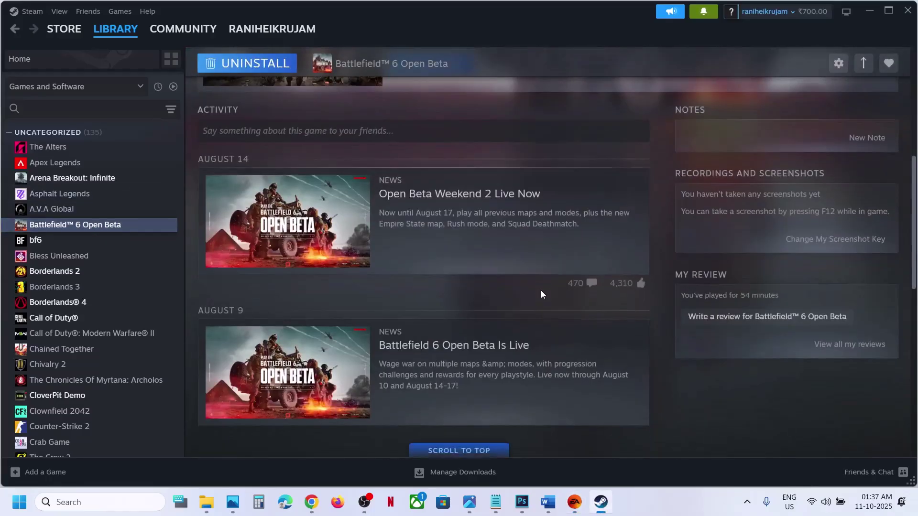
scroll(689, 276, up, 1)
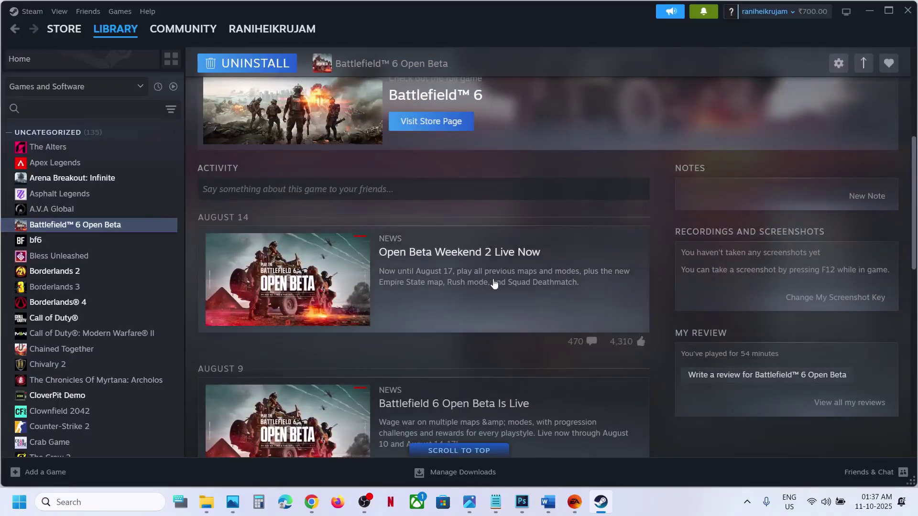
mouse_move(140, 32)
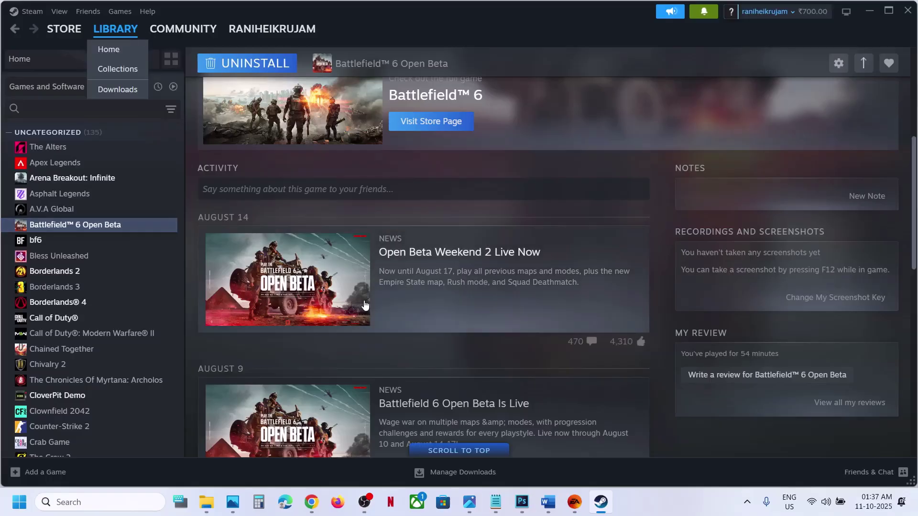
click(118, 35)
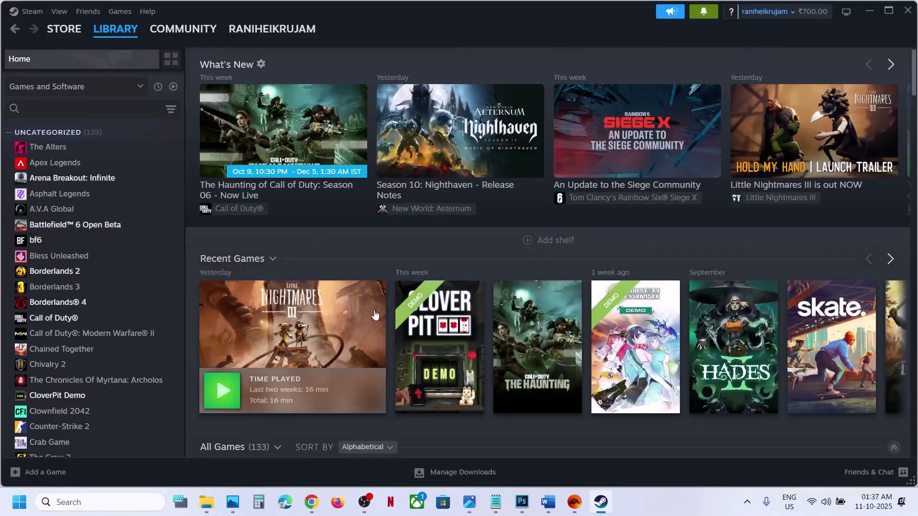
Open Little Nightmares III and tick its Full Game DLC for installation under Manage DLC
click(440, 349)
scroll(822, 353, down, 3)
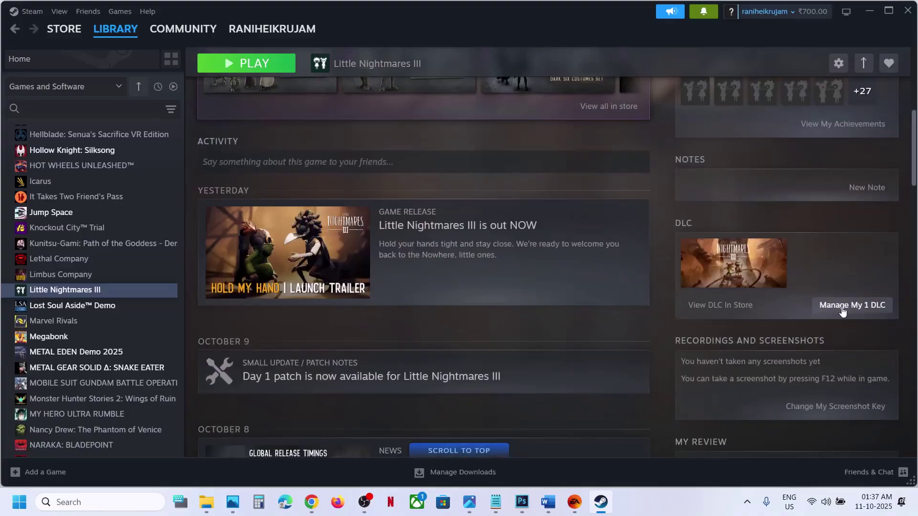
click(842, 312)
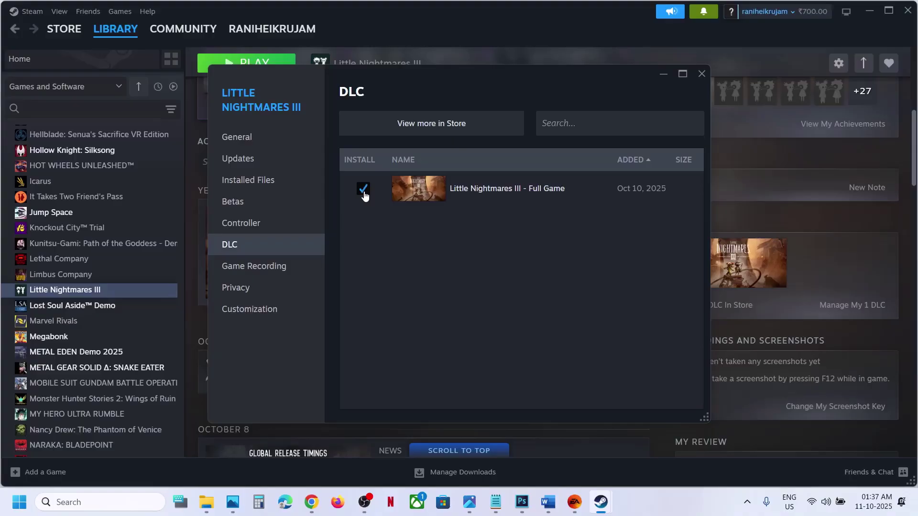
click(701, 74)
scroll(357, 147, up, 6)
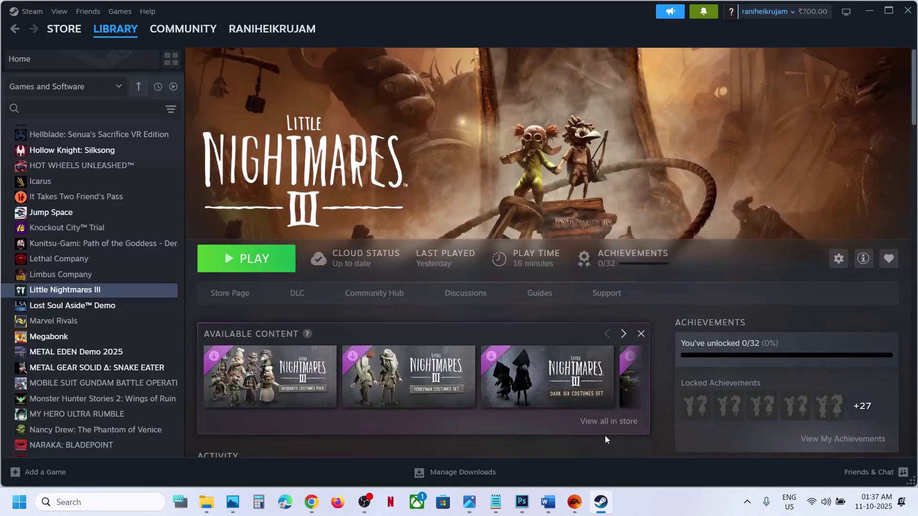
Highlight the Verify the game files step in the notes and return to Steam
click(549, 502)
scroll(307, 341, down, 1)
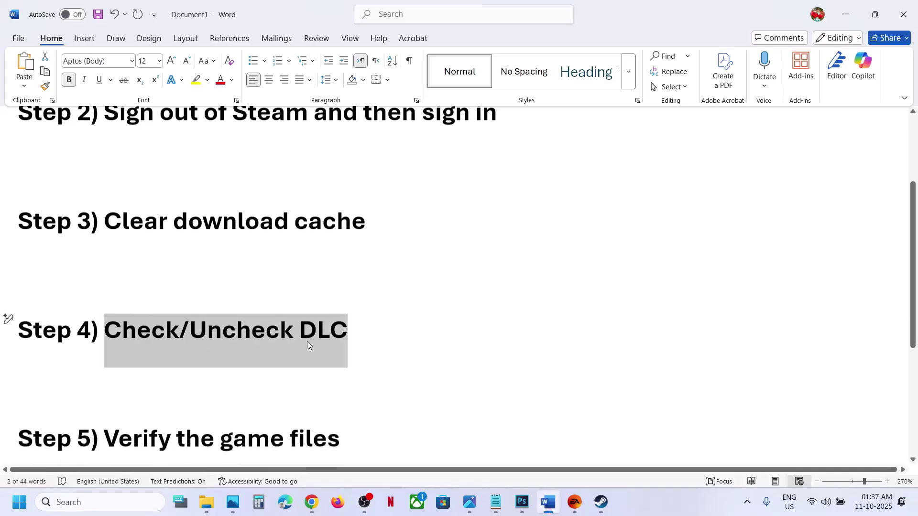
scroll(308, 342, down, 2)
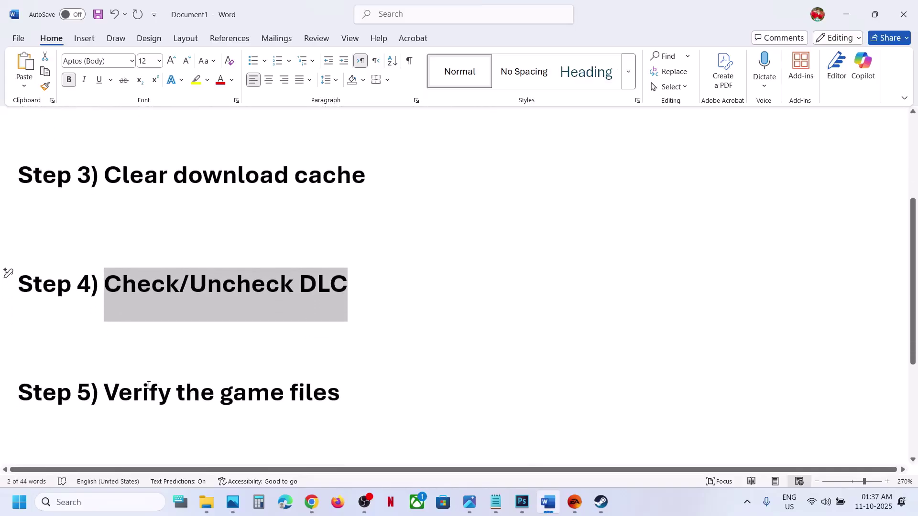
drag(109, 391, 361, 396)
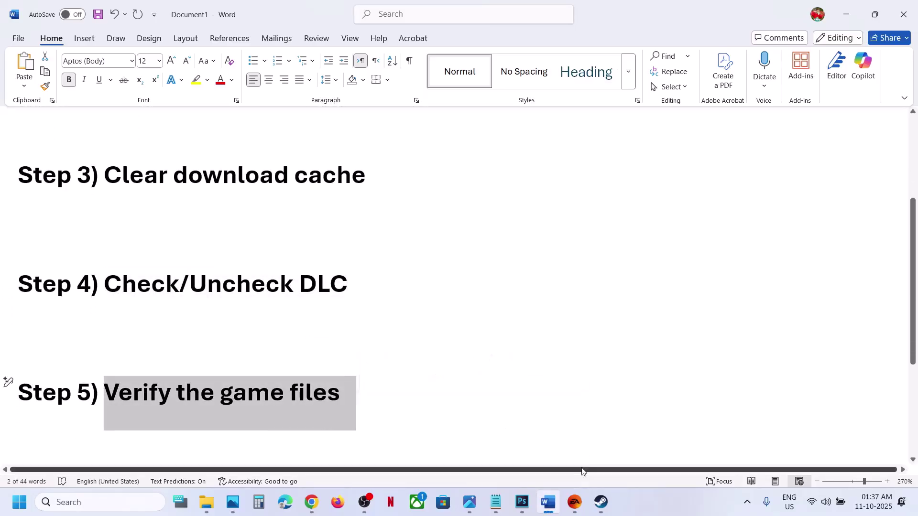
click(598, 511)
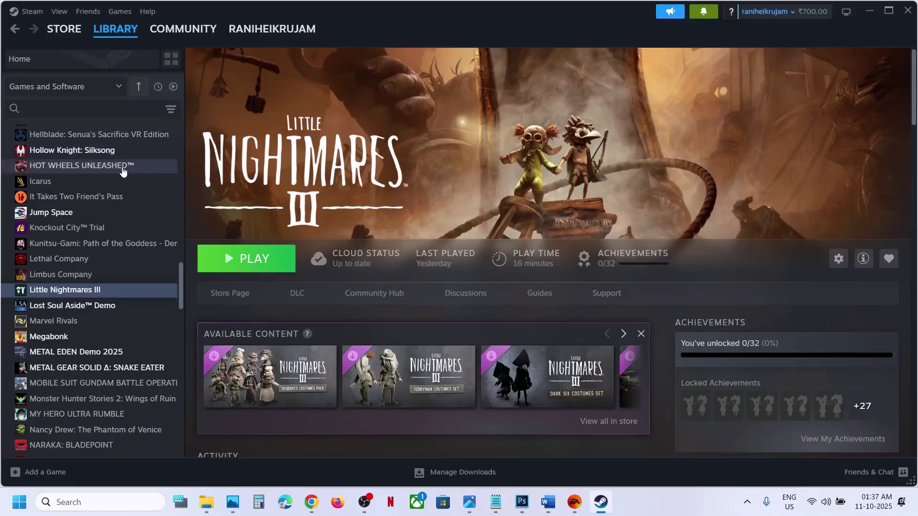
View Battlefield 6 Open Beta's Installed Files properties, close them, and return to the Word notes
scroll(123, 170, up, 10)
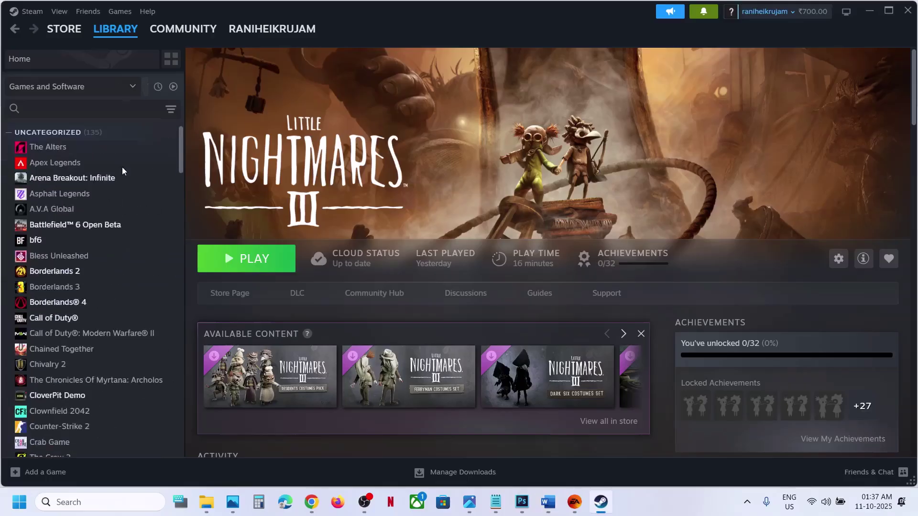
click(80, 225)
right_click(79, 223)
click(122, 318)
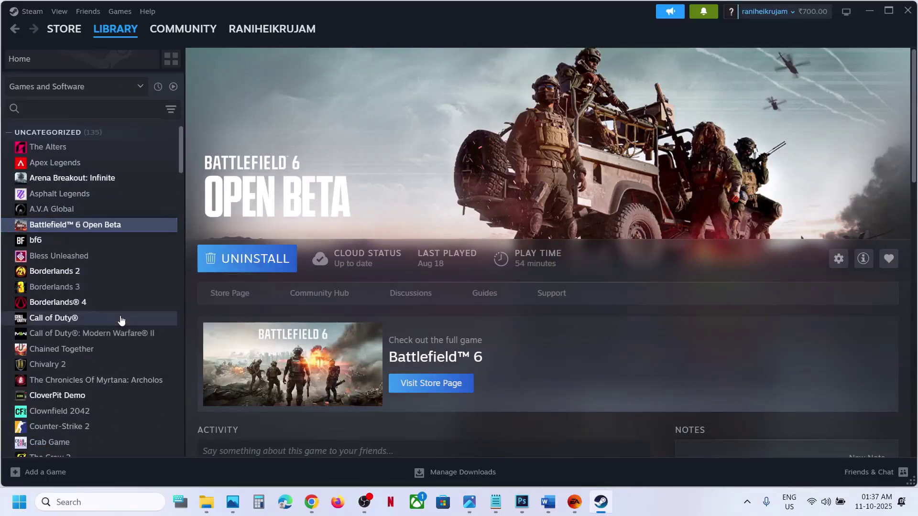
click(273, 185)
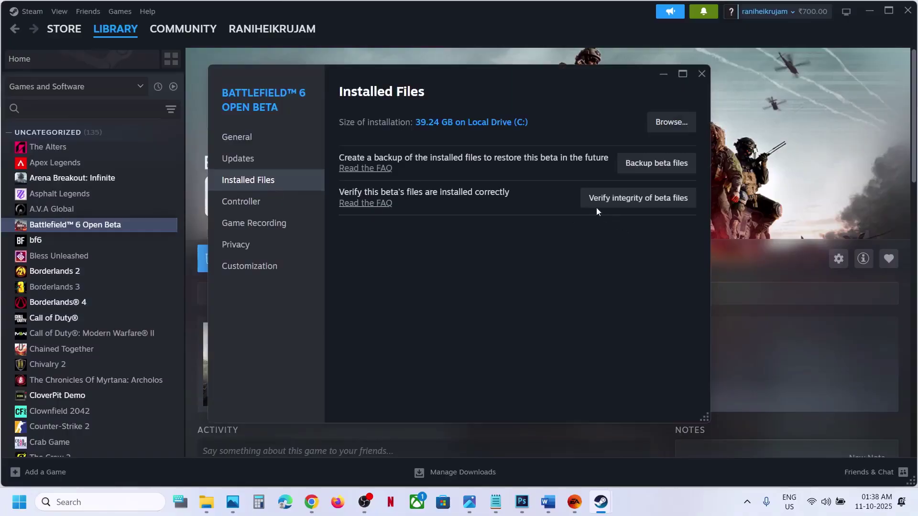
click(702, 74)
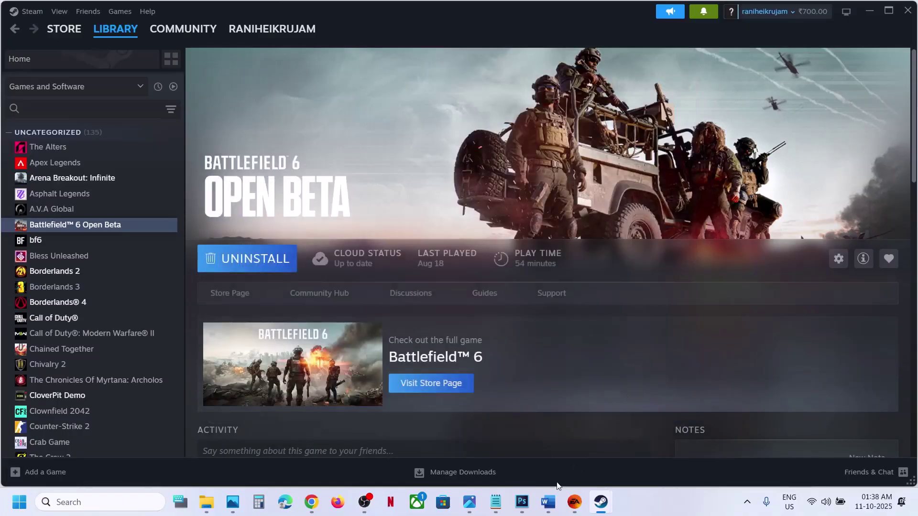
click(548, 502)
Highlight the next step line in the notes and minimize Word
scroll(339, 262, down, 4)
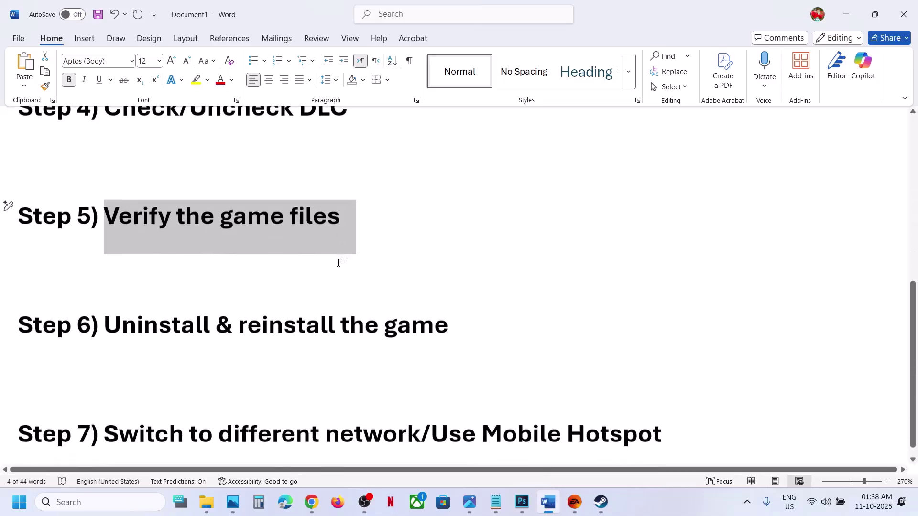
scroll(339, 262, up, 1)
drag(105, 380, 431, 391)
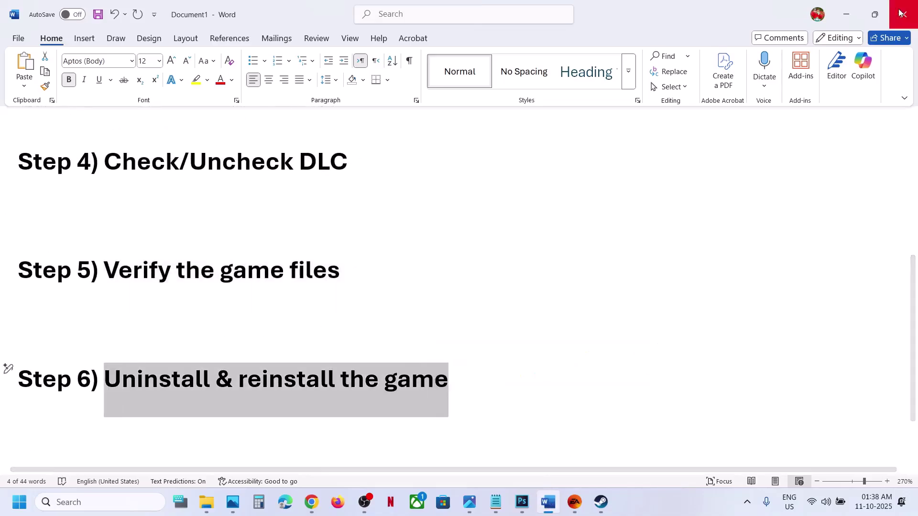
click(846, 14)
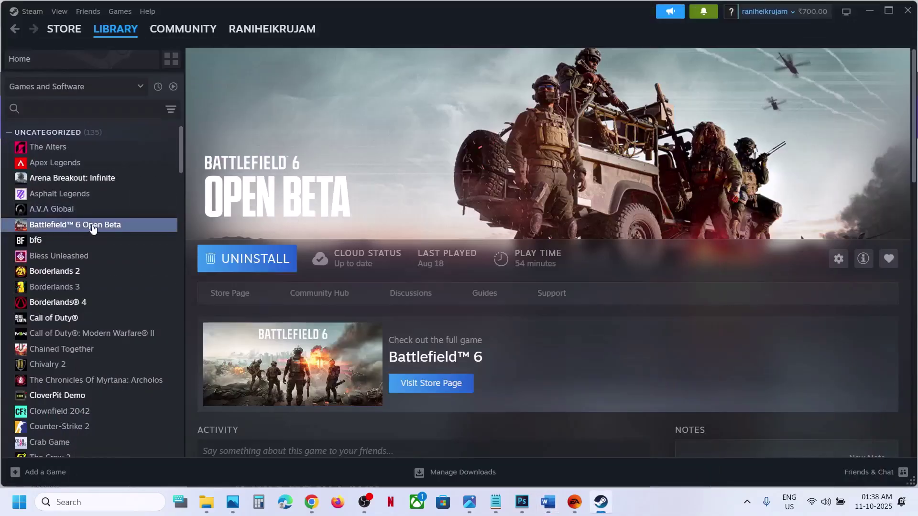
Choose Manage > Uninstall for Battlefield 6 Open Beta without removing the game
right_click(93, 229)
mouse_move(126, 296)
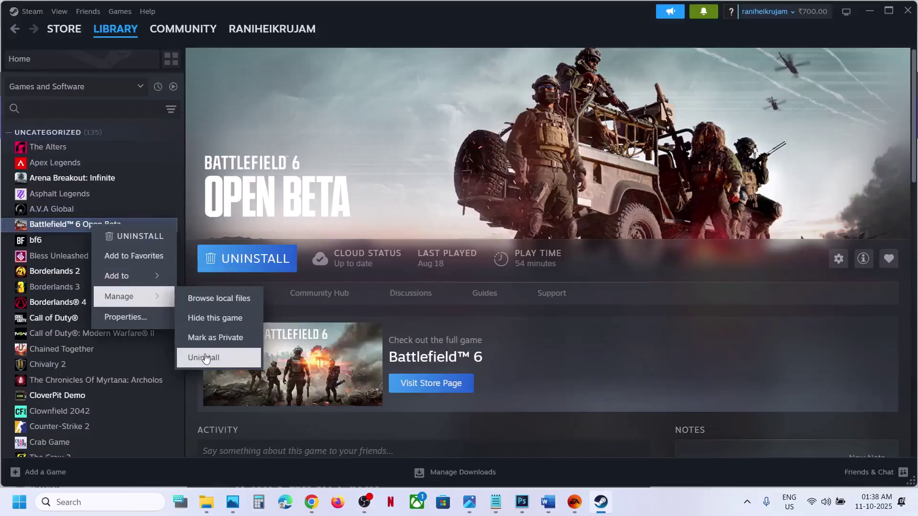
click(287, 197)
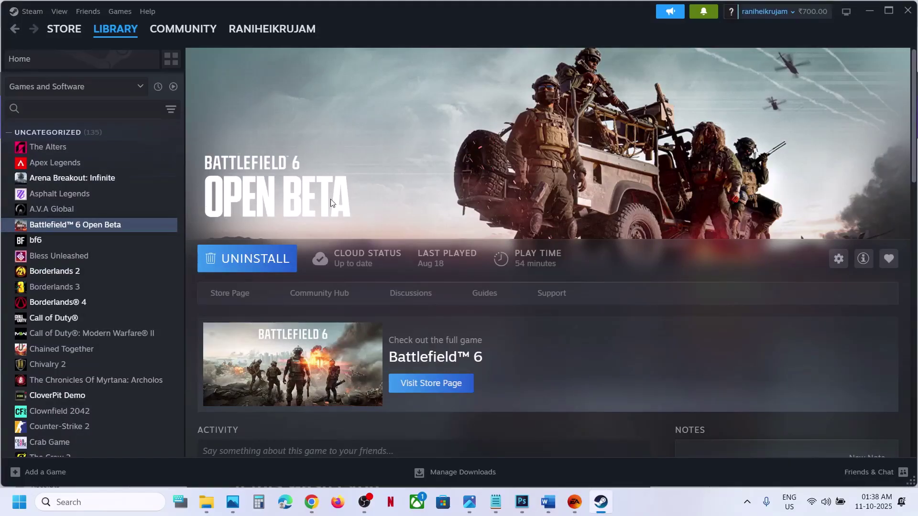
Highlight the beginning of the Step 7 line in the Word notes
click(548, 502)
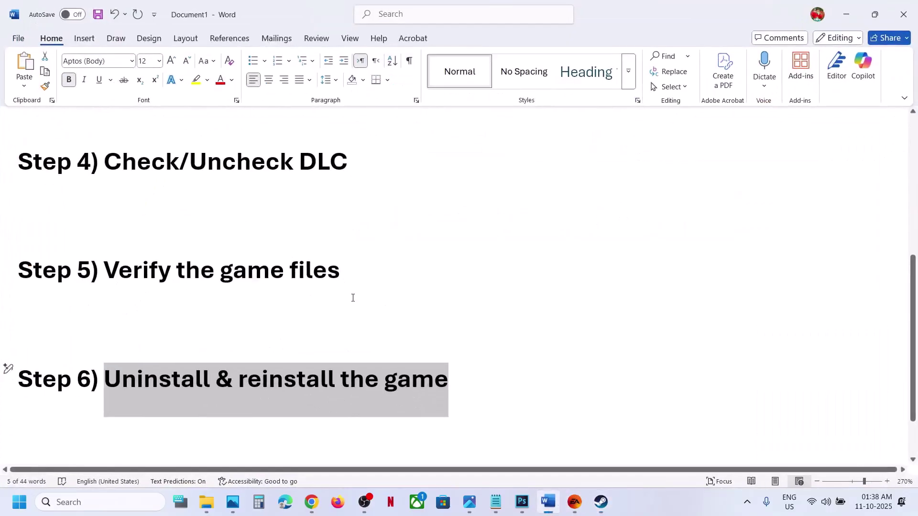
scroll(353, 298, down, 3)
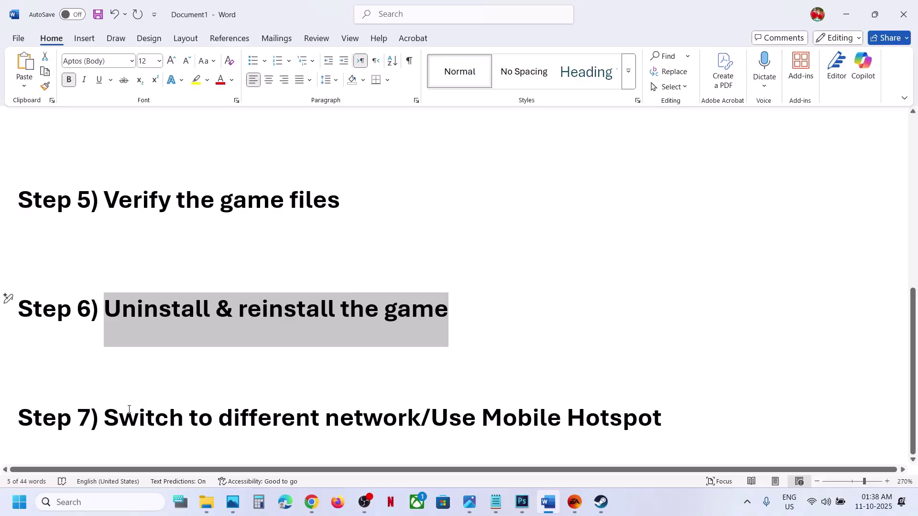
drag(128, 409, 19, 416)
Connect Wi-Fi to G_801-5G instead of G_801-4G and close the panel
click(818, 508)
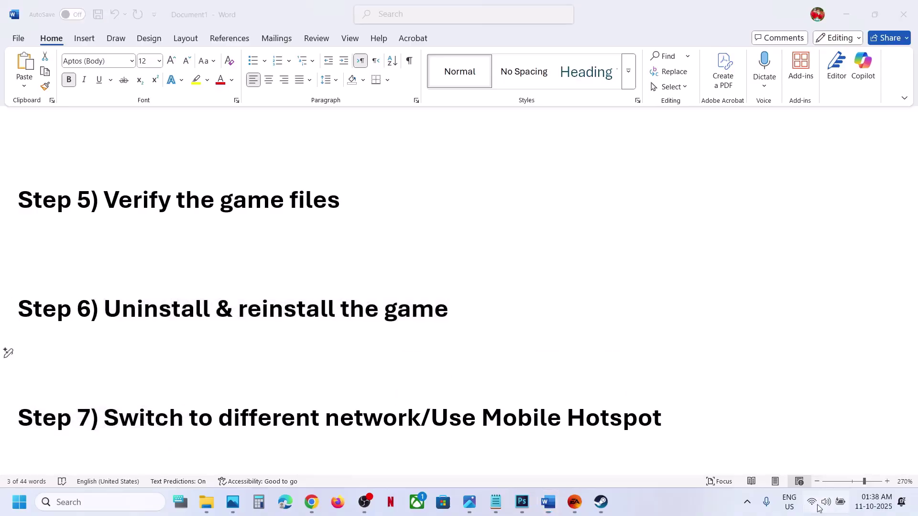
click(754, 274)
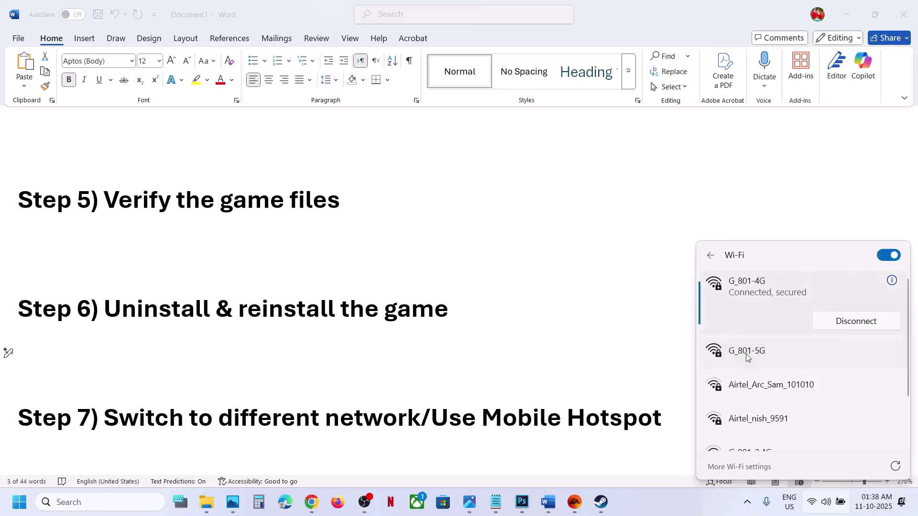
click(748, 358)
click(831, 371)
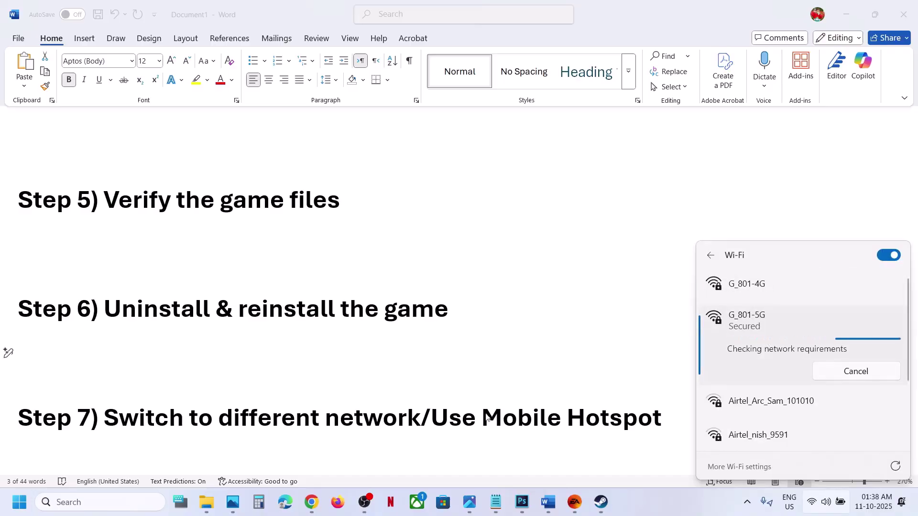
click(508, 416)
Highlight Mobile Hotspot in Step 7, then recheck the Wi-Fi network list and close it
drag(495, 420, 659, 421)
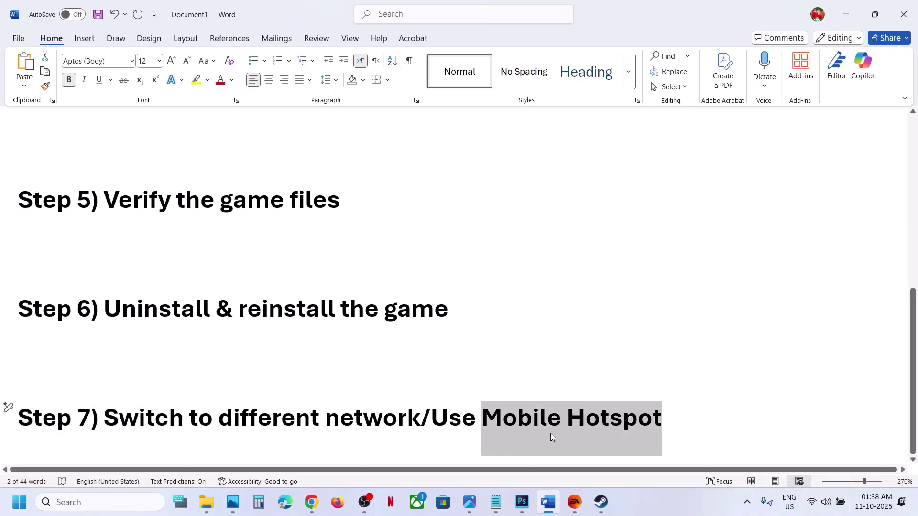
click(812, 502)
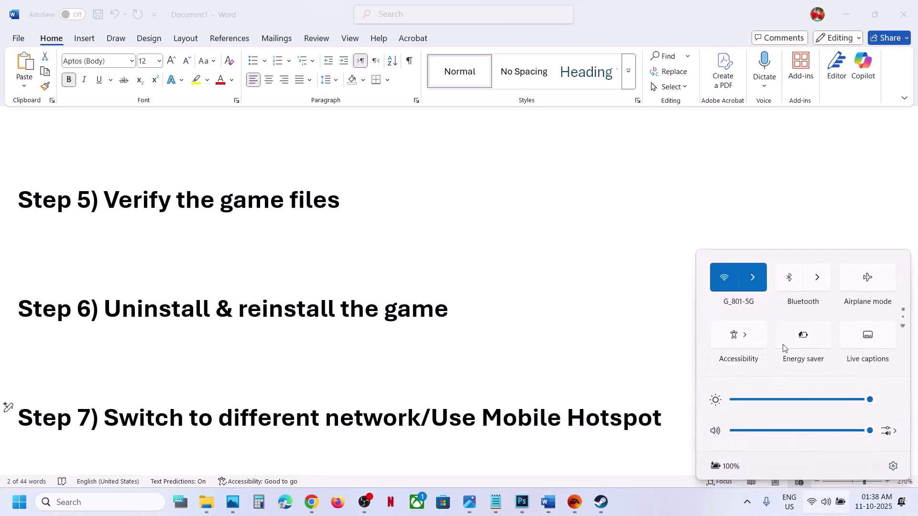
click(758, 278)
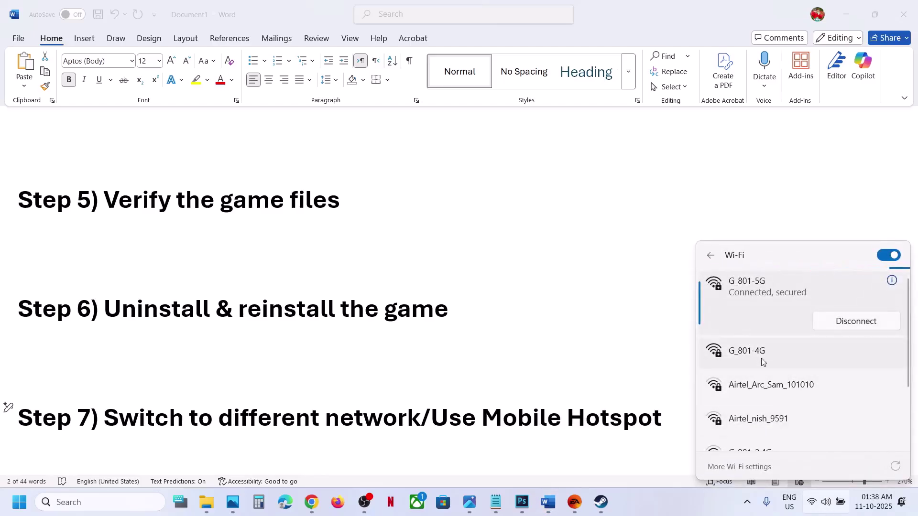
click(578, 401)
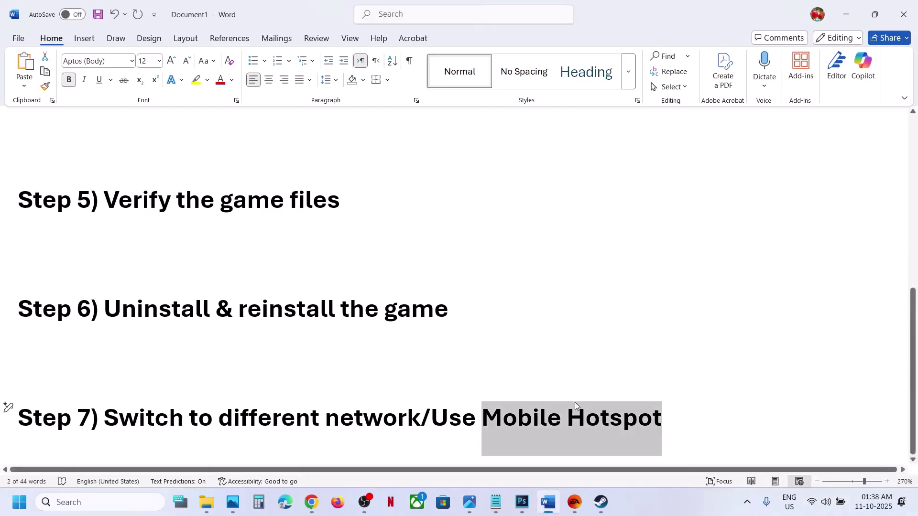
mouse_move(601, 502)
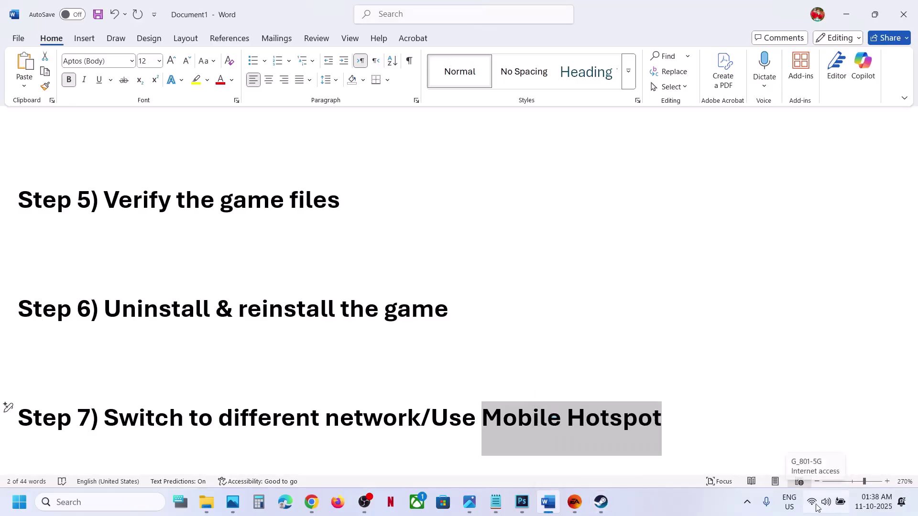
Switch from the Word notes back to Steam's Battlefield 6 Open Beta library page
click(603, 508)
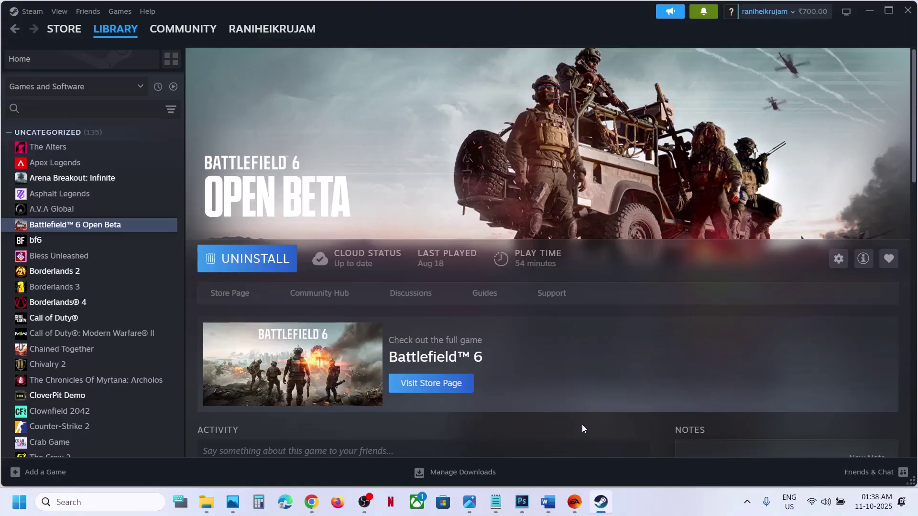
click(648, 507)
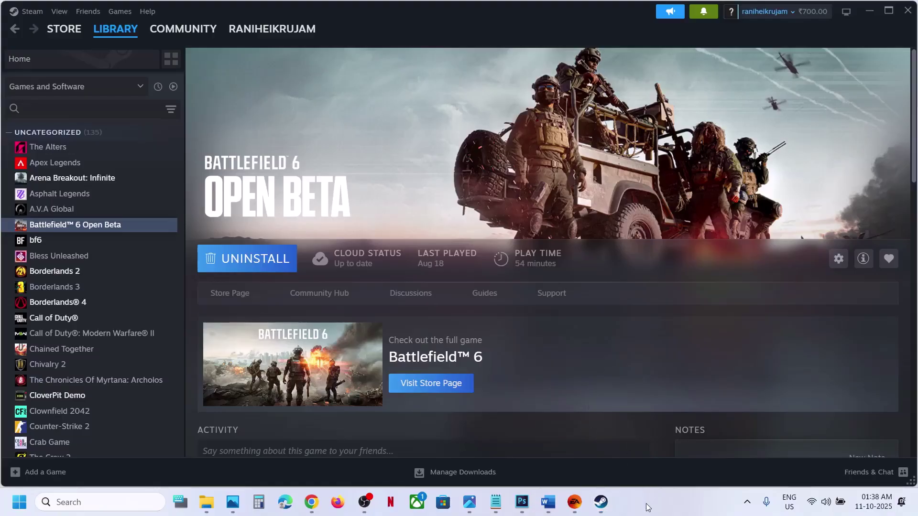